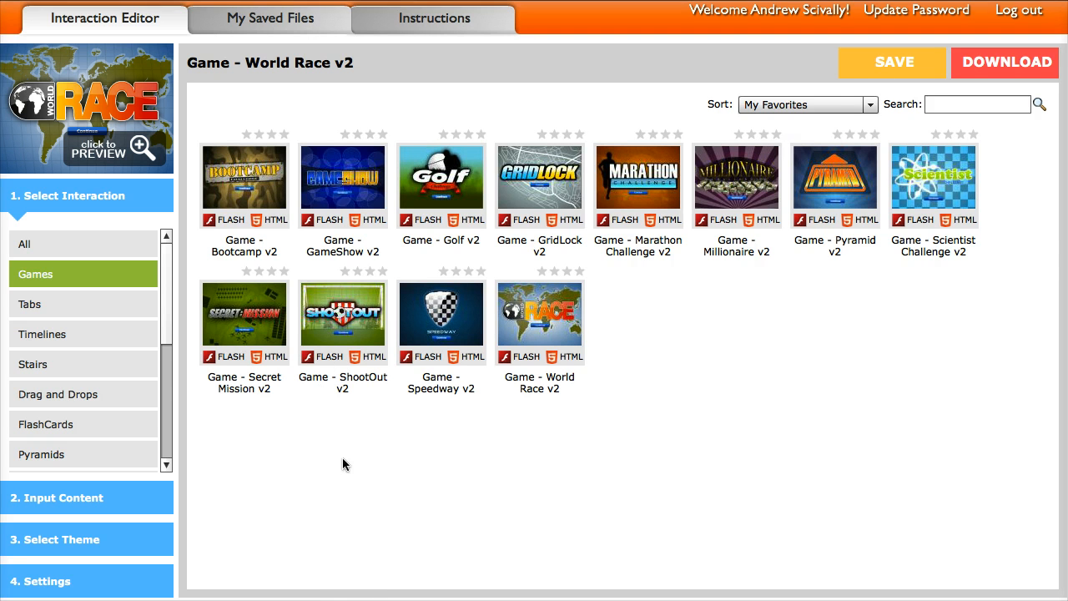
- Open the World Race game's content inputs and switch off Question 10 and Question 9
mouse_move(538, 330)
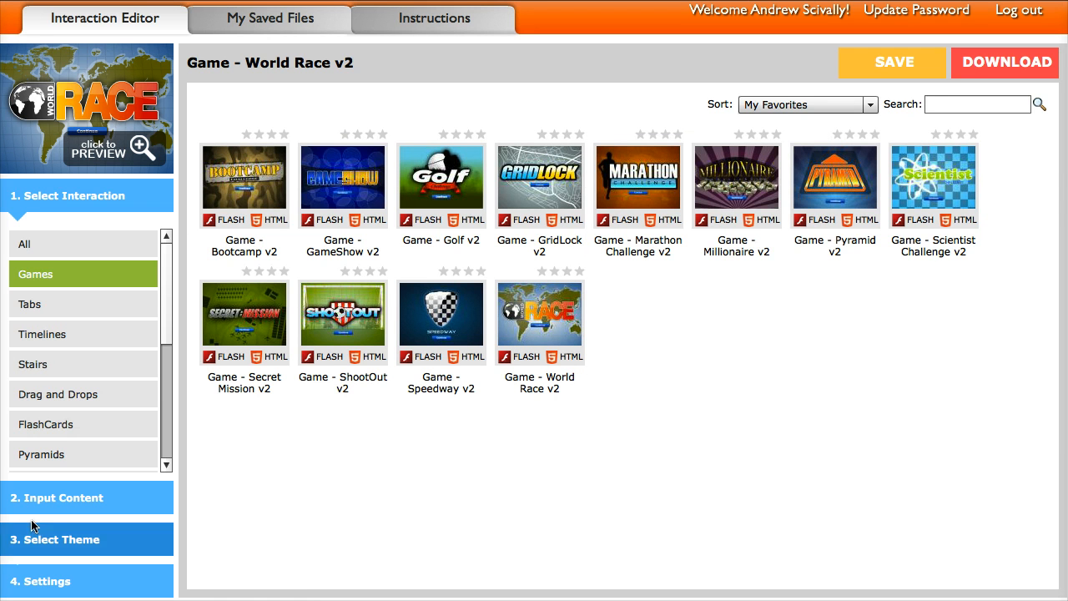
left_click(54, 498)
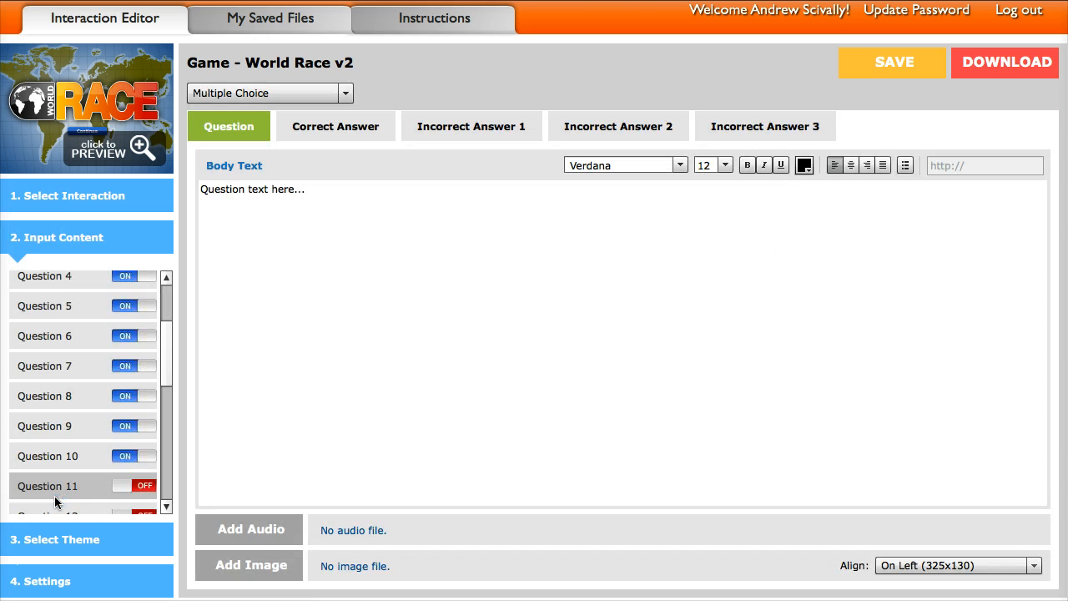
left_click_drag(165, 351, 168, 387)
left_click(123, 386)
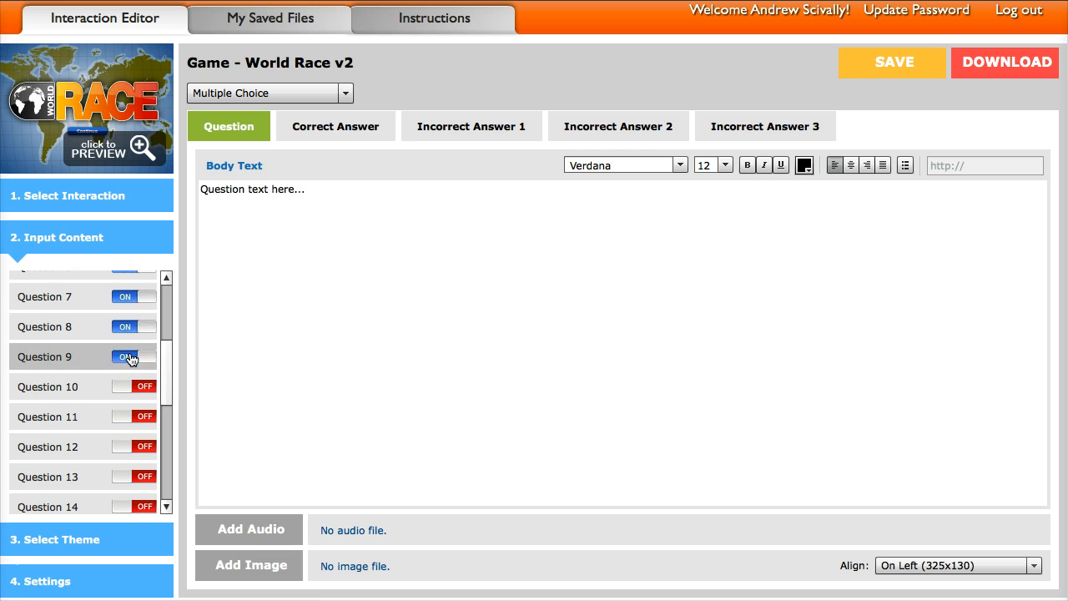
left_click(123, 357)
left_click_drag(164, 367, 168, 352)
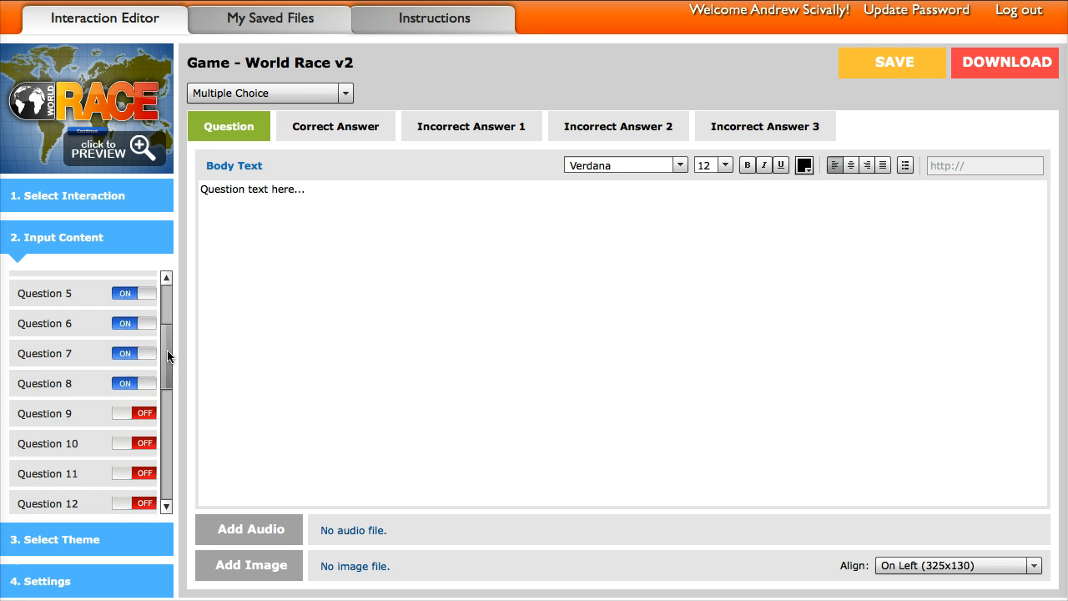
- Switch on Questions 9, 10, 11 and 12 in the game's question list
left_click(142, 415)
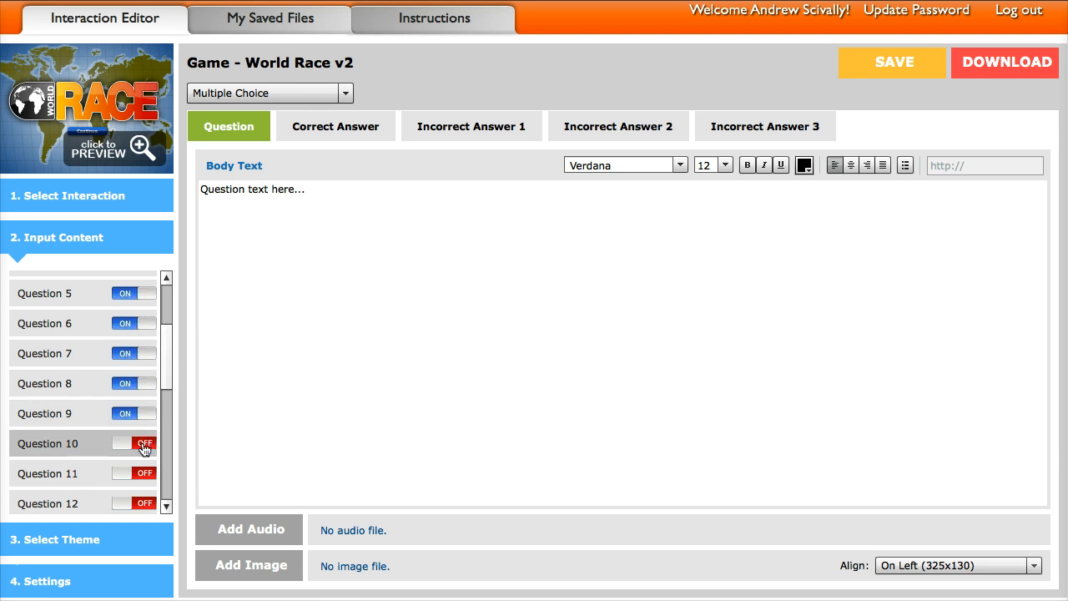
left_click(144, 443)
left_click(144, 475)
left_click_drag(165, 350, 172, 302)
left_click(143, 382)
- Examine the placeholder body text of the Introduction and of Question 1
left_click(62, 283)
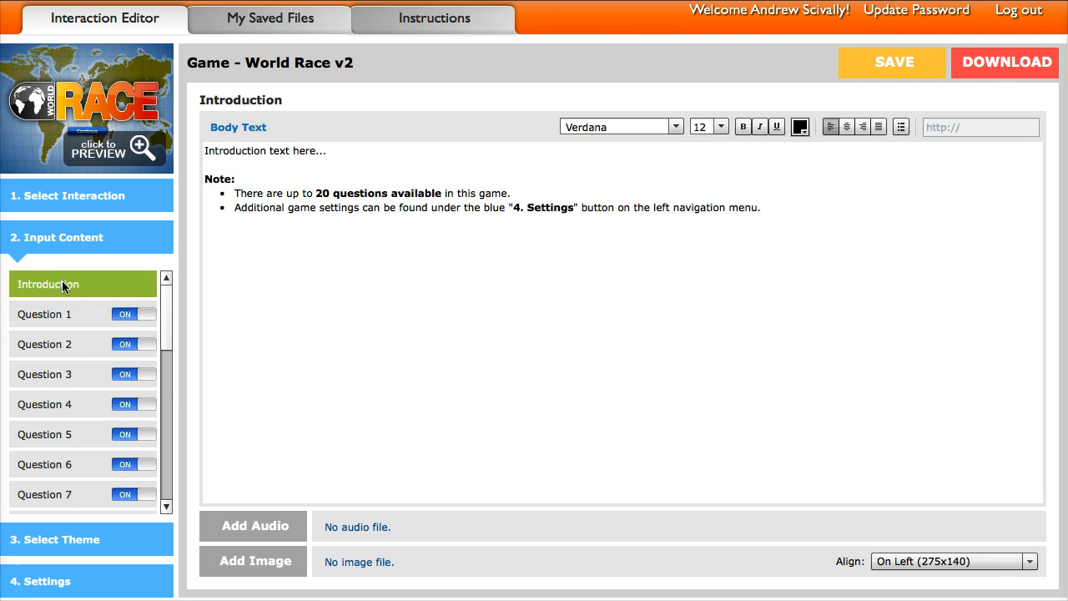
left_click_drag(767, 211, 191, 147)
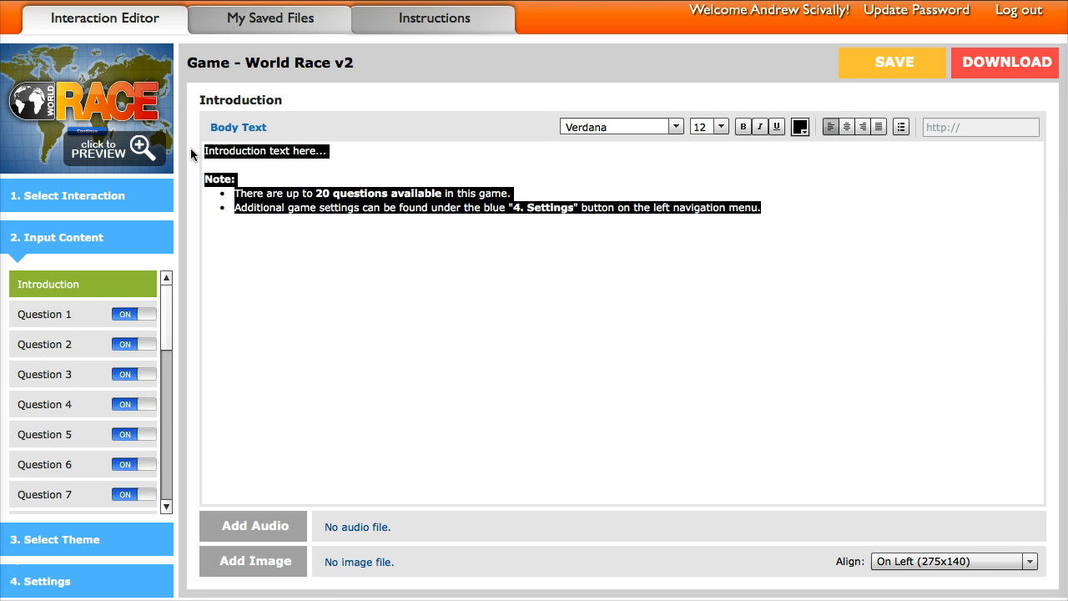
left_click(53, 316)
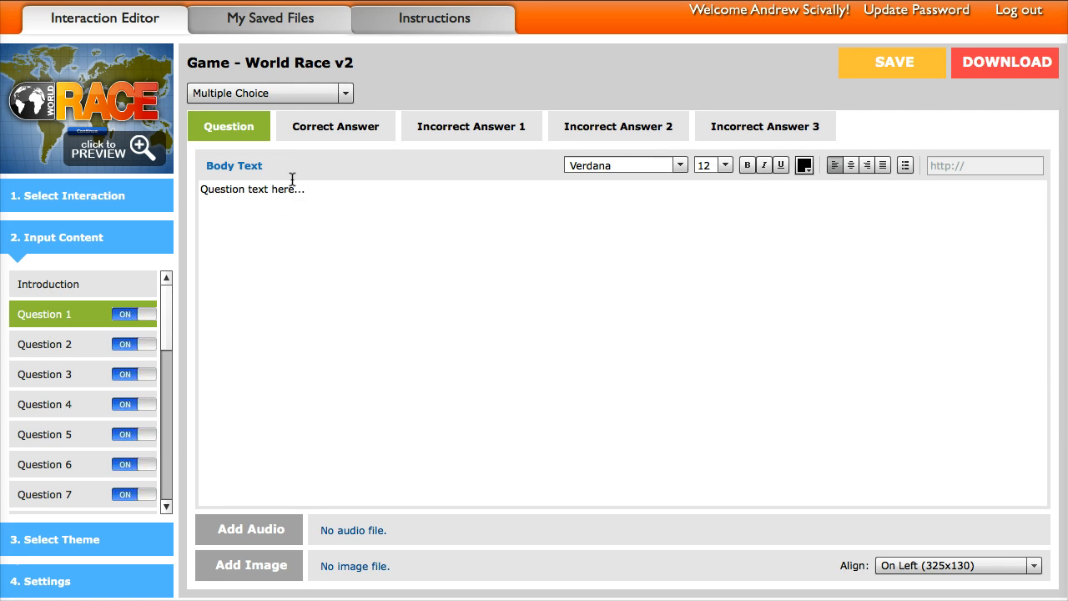
left_click_drag(317, 194, 187, 188)
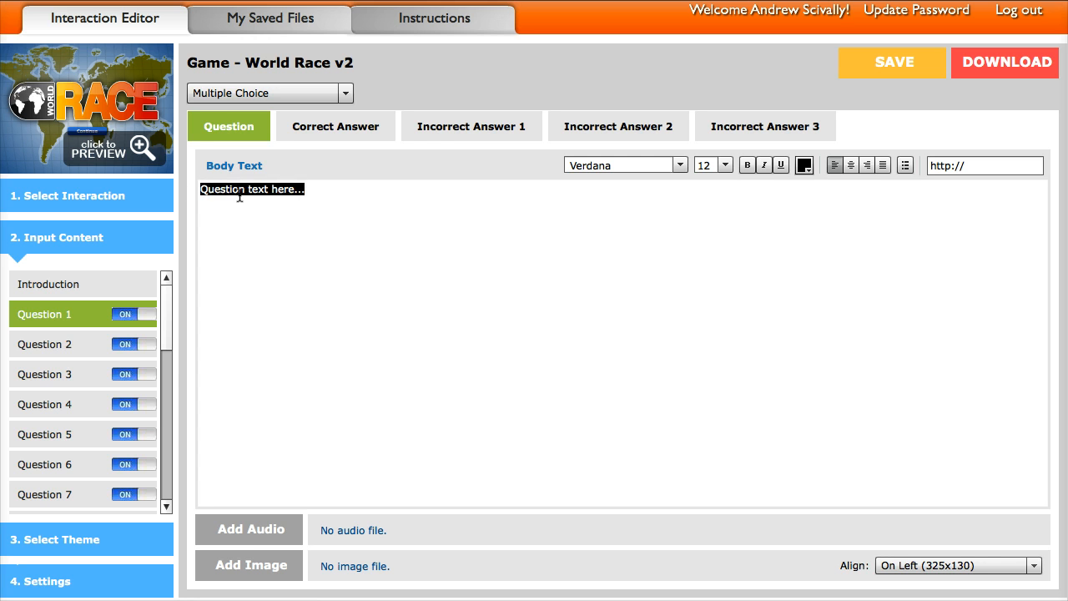
- Check the question types available for Question 1 and keep Multiple Choice
left_click(235, 93)
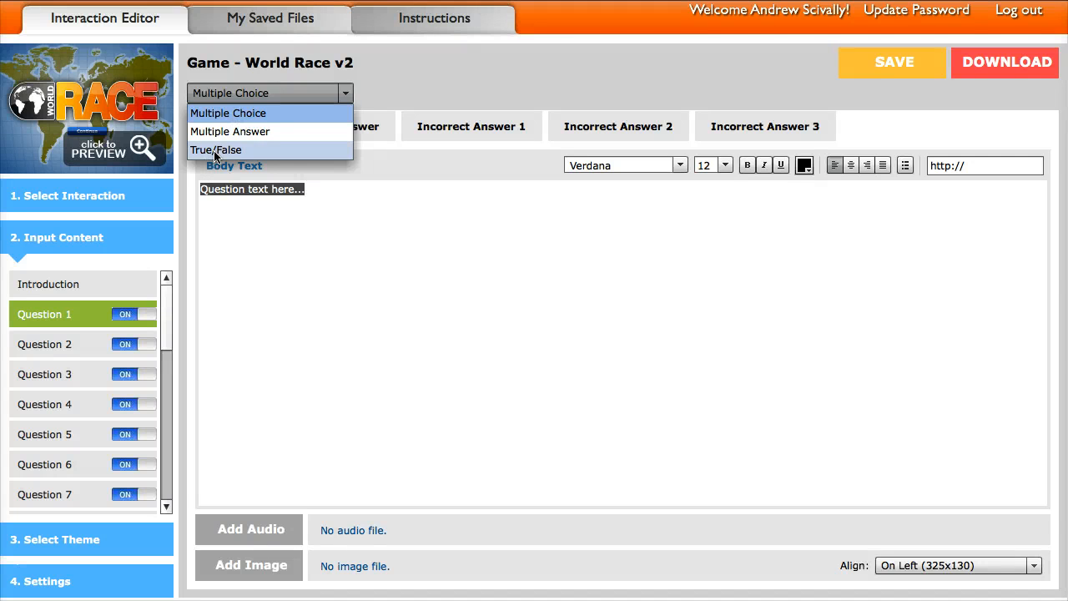
left_click(237, 111)
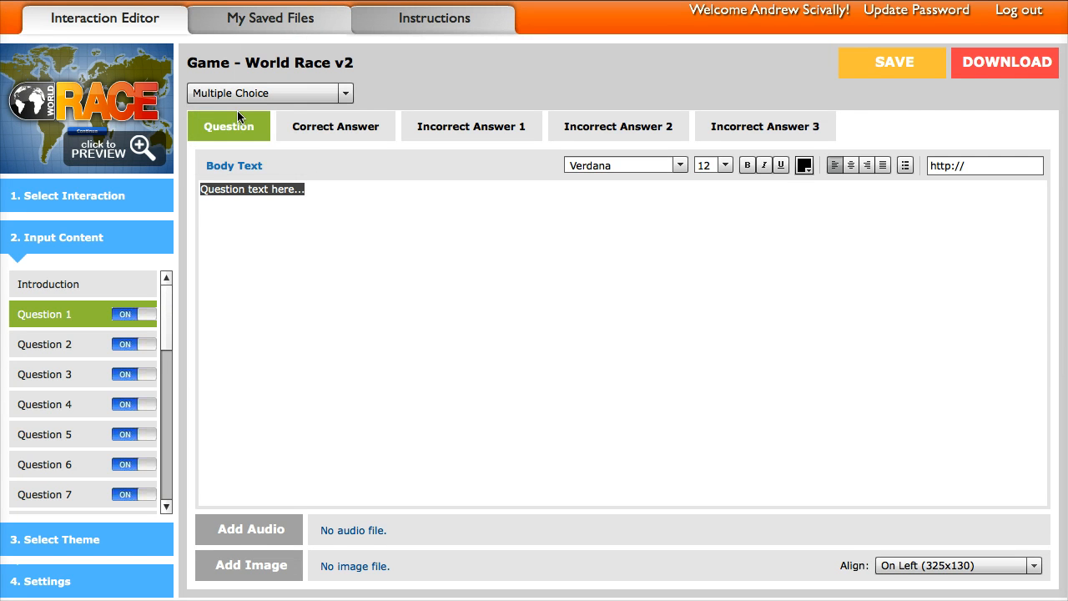
left_click(262, 242)
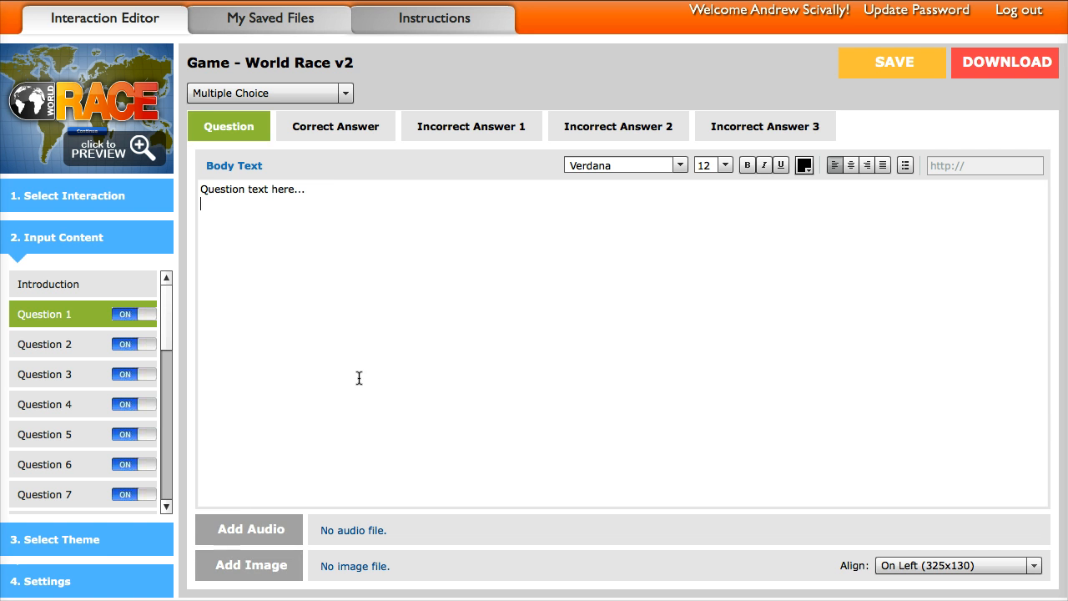
- Examine the answer and feedback text of Question 1's correct answer and its three incorrect answers
left_click(325, 132)
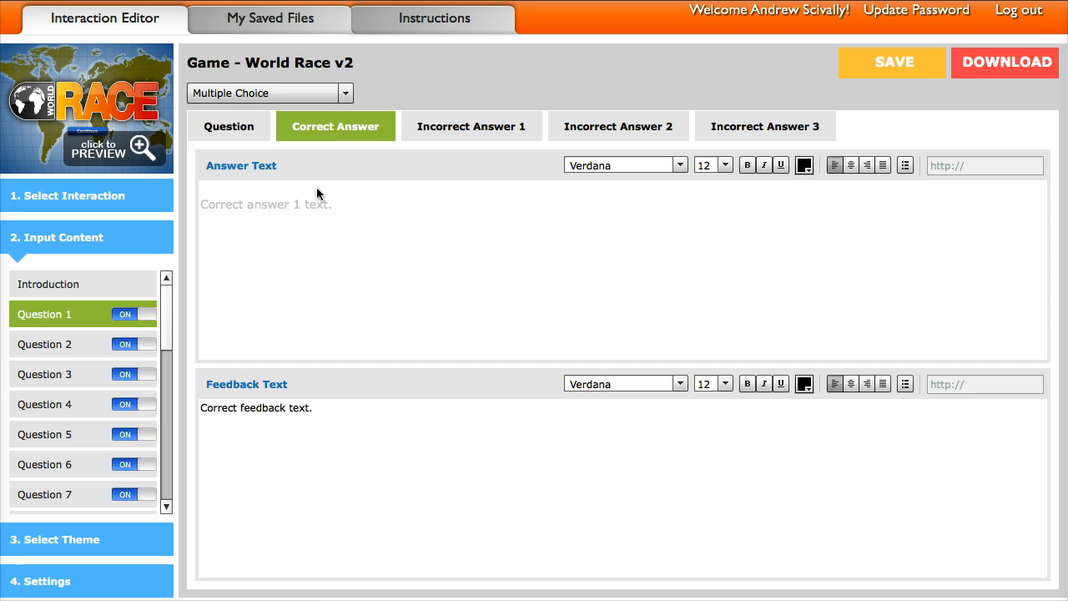
left_click(334, 205)
left_click_drag(333, 206, 194, 201)
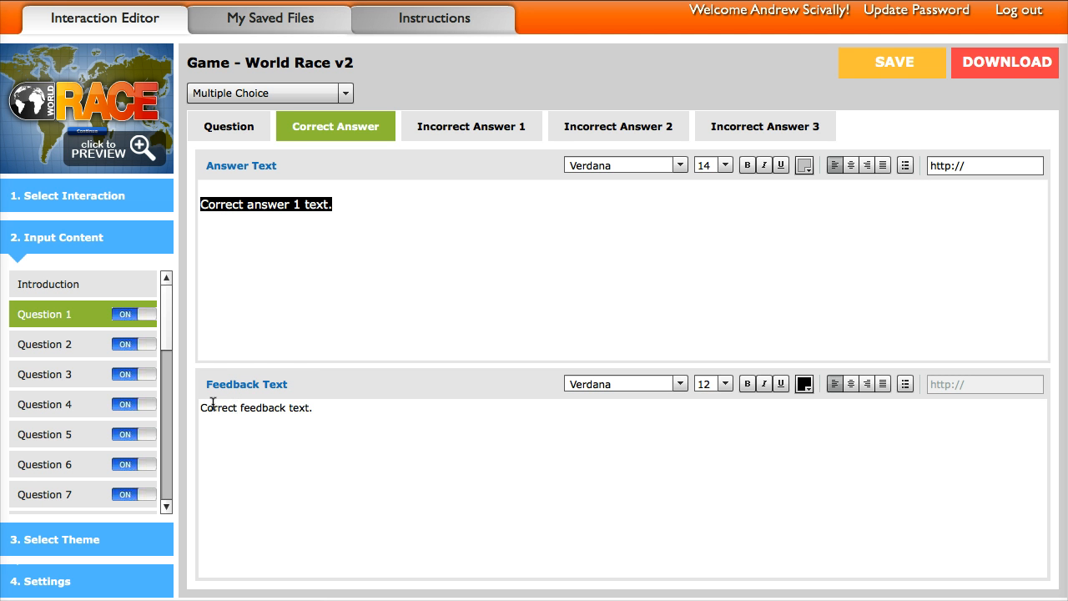
left_click(460, 121)
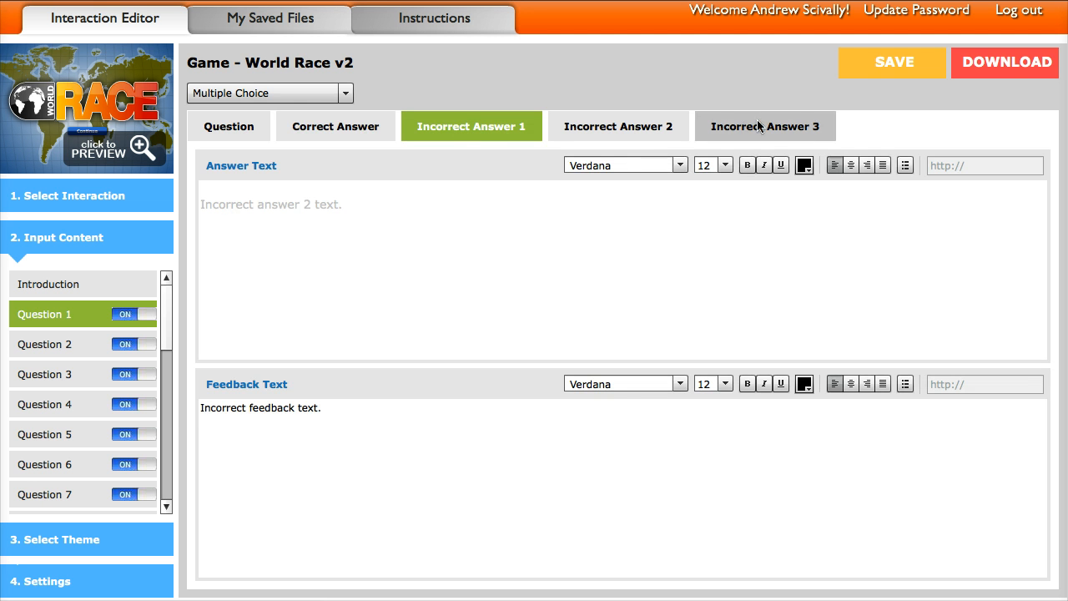
left_click_drag(220, 204, 334, 204)
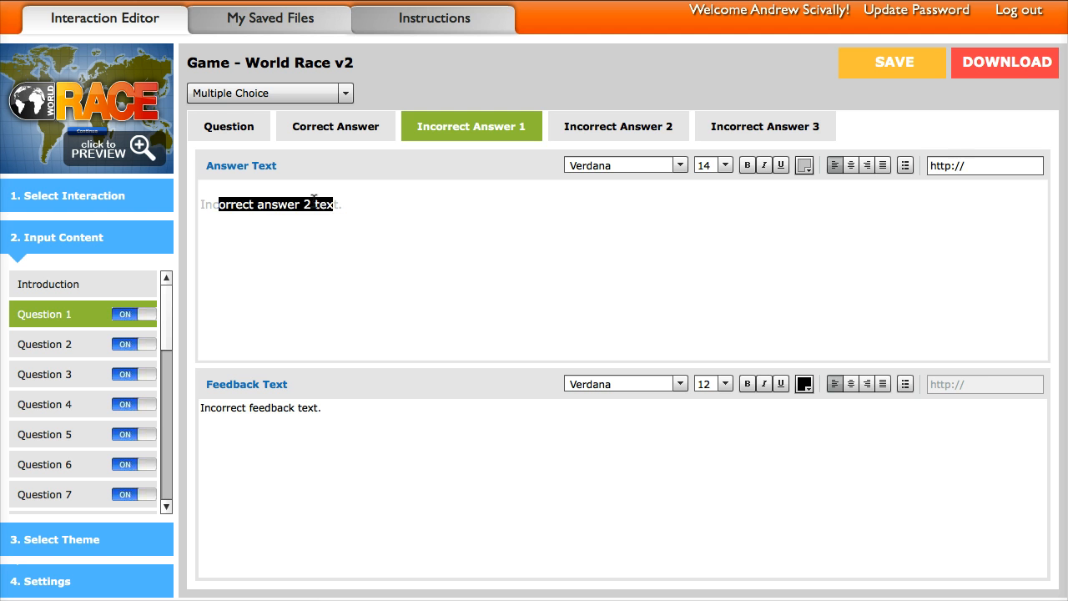
left_click_drag(322, 407, 193, 409)
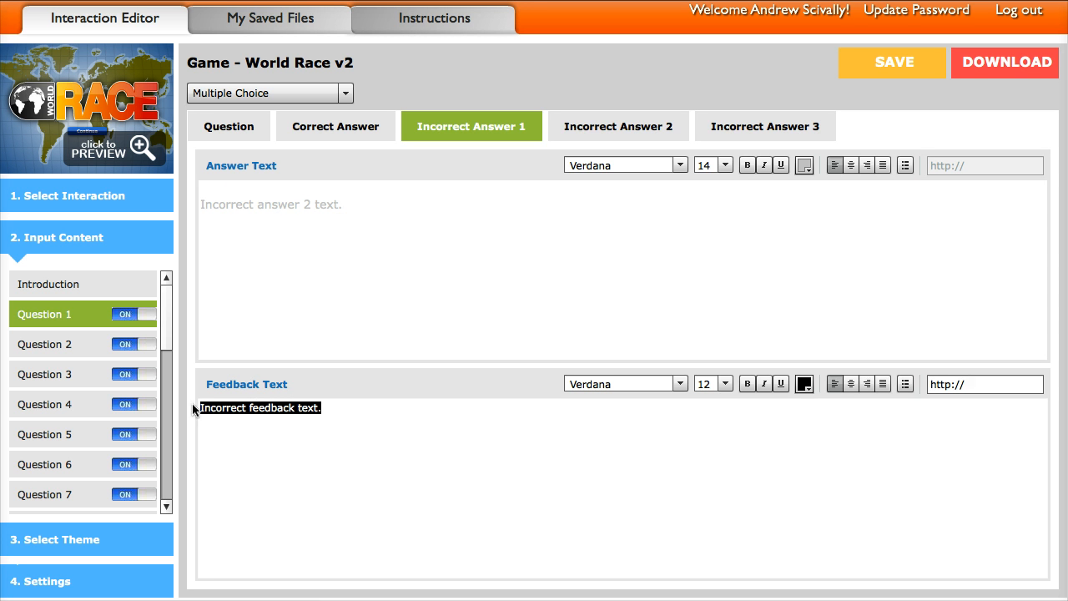
left_click(581, 124)
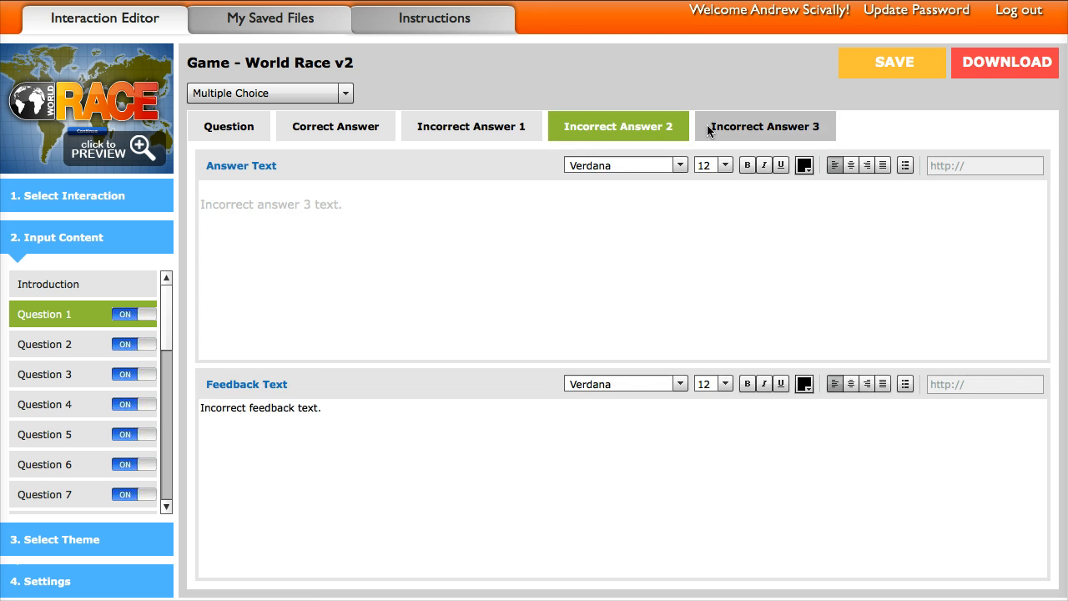
left_click(750, 129)
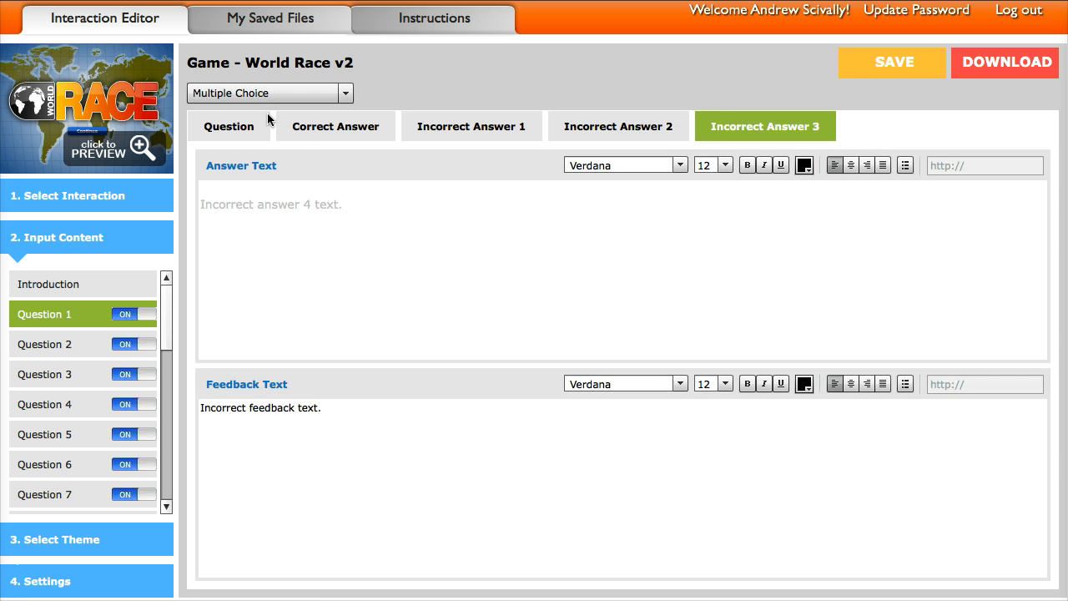
- Change Question 1 to Multiple Answer, look at its feedback texts, and mark Answers 2 and 3 as correct as well
left_click(227, 130)
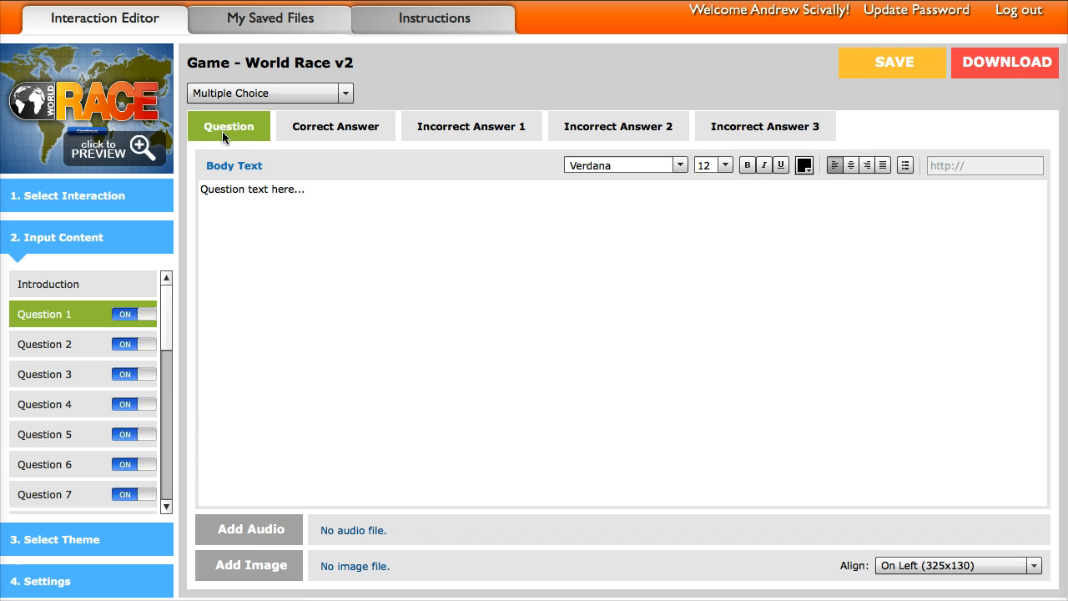
left_click(237, 93)
left_click(240, 131)
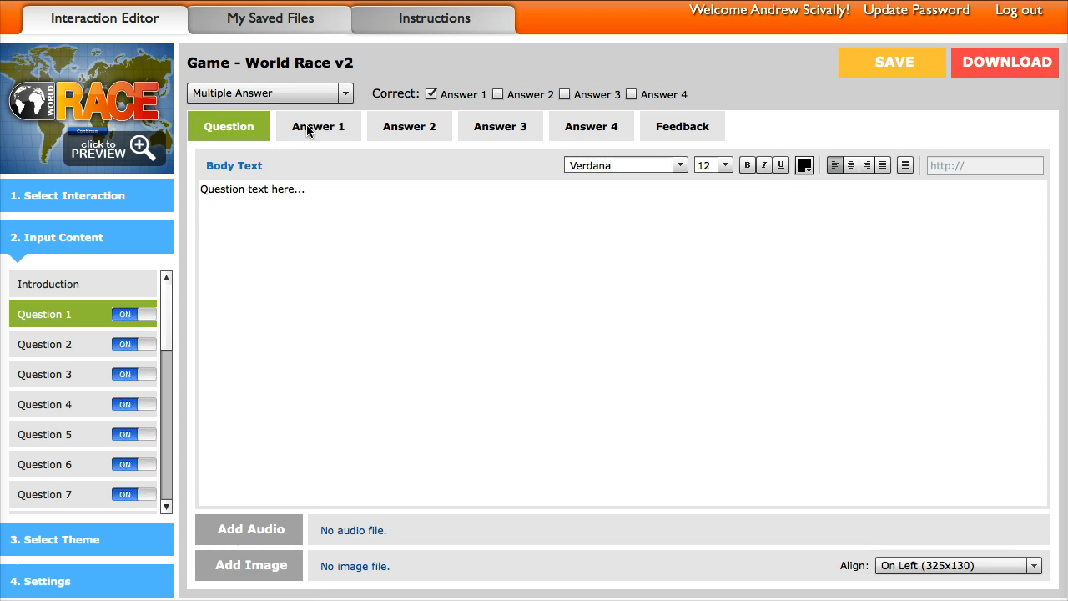
left_click(315, 129)
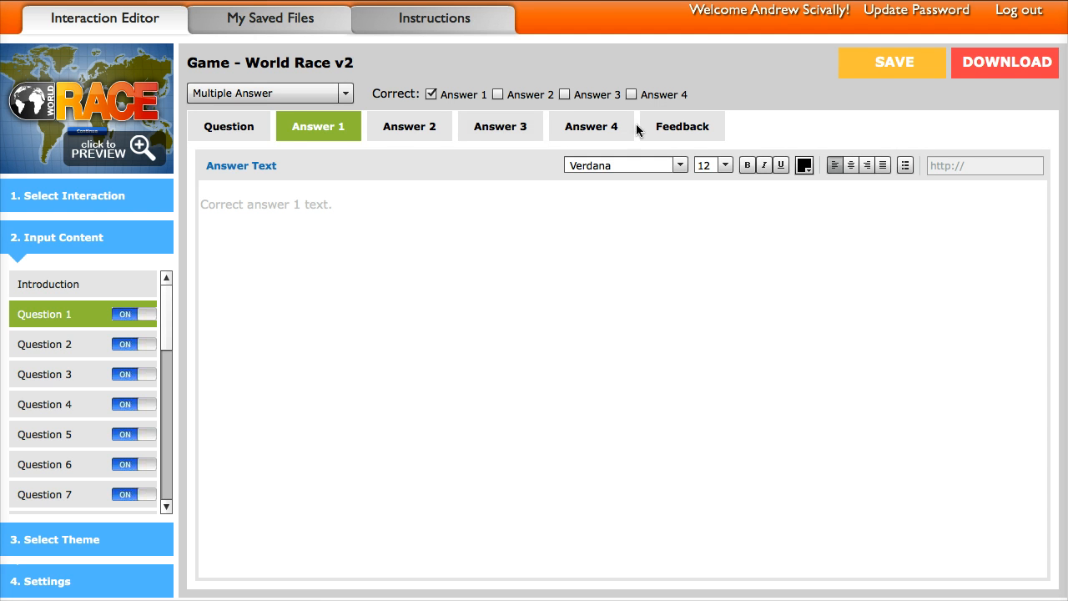
left_click(673, 128)
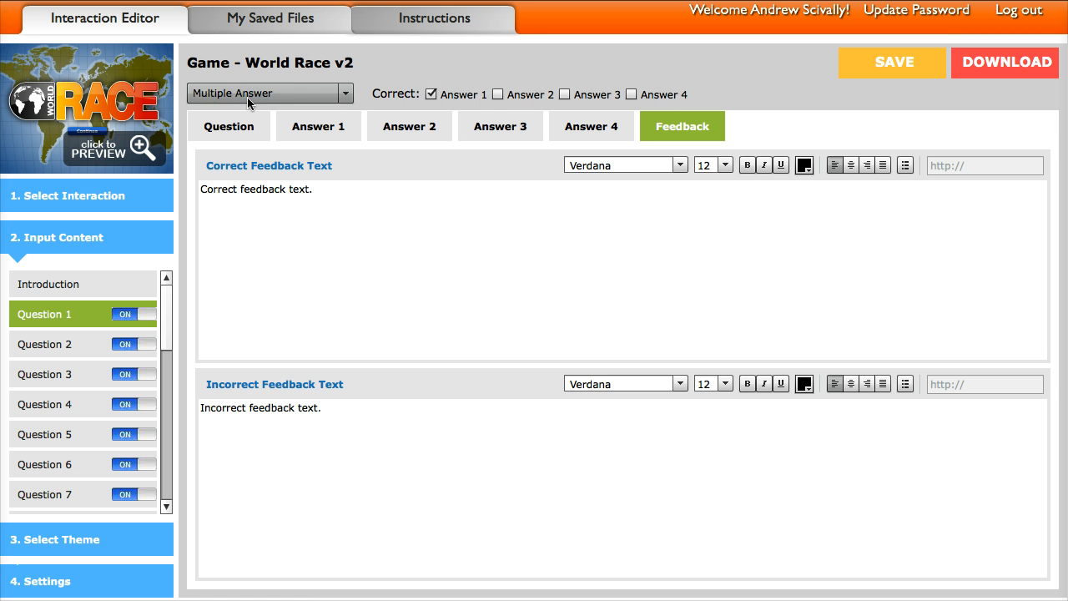
left_click(497, 94)
left_click(563, 95)
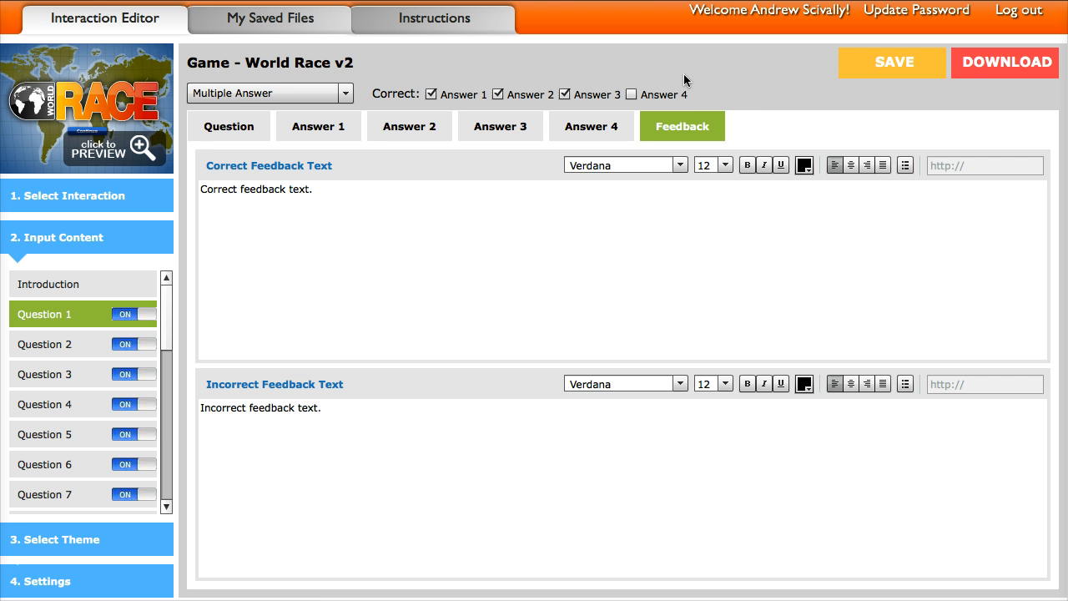
- Change Question 1 to True/False and look at its correct and incorrect answer content
left_click(263, 98)
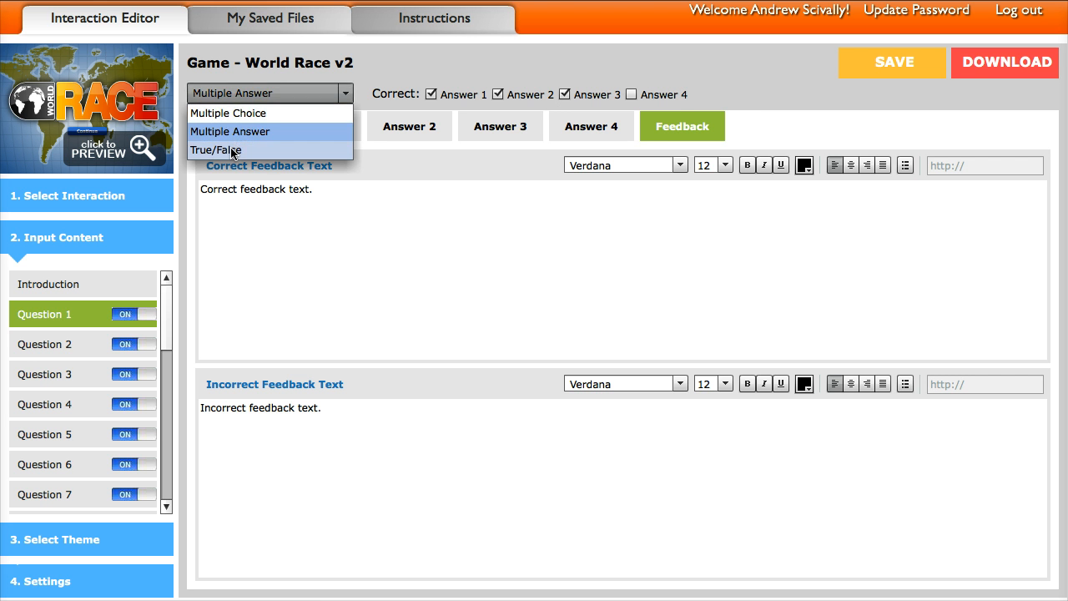
left_click(233, 150)
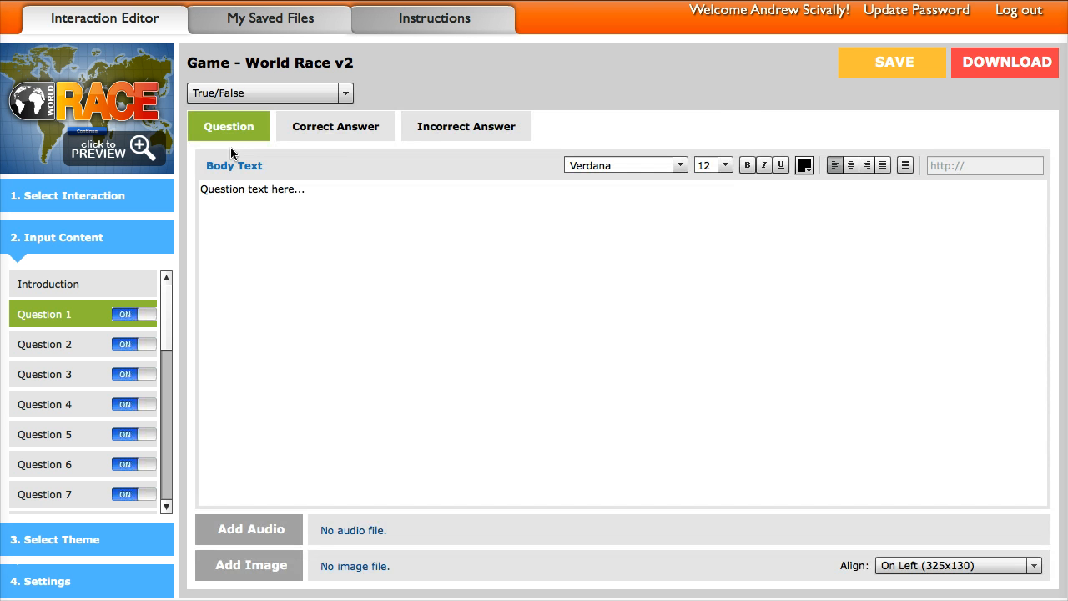
left_click(364, 131)
left_click(489, 125)
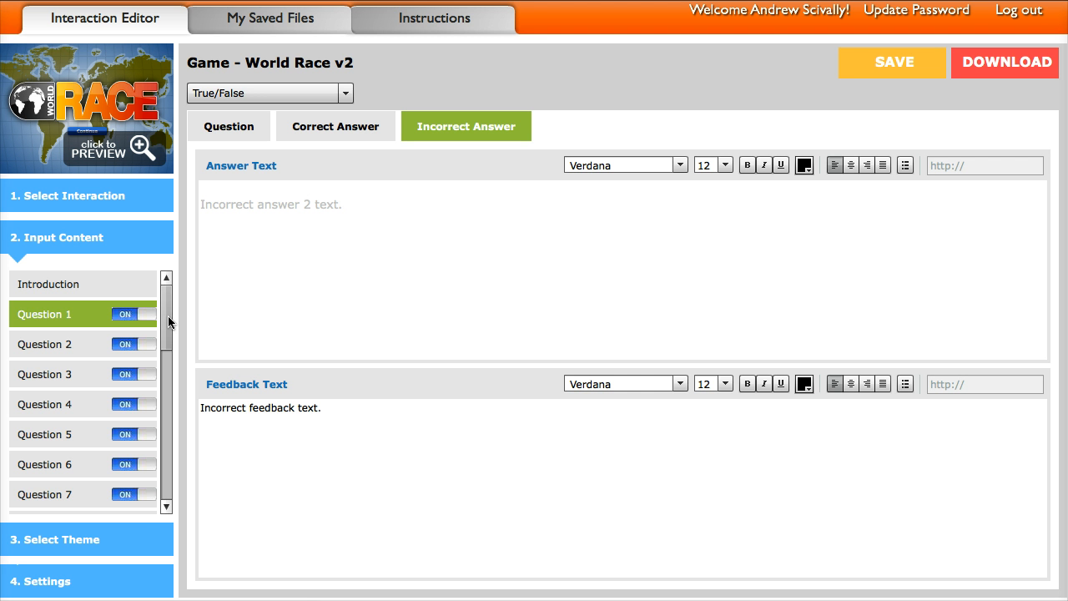
- Look at the Conclusion content, then replace the Continue Button's label with "NEW TEXT"
left_click_drag(169, 311, 170, 463)
left_click(49, 375)
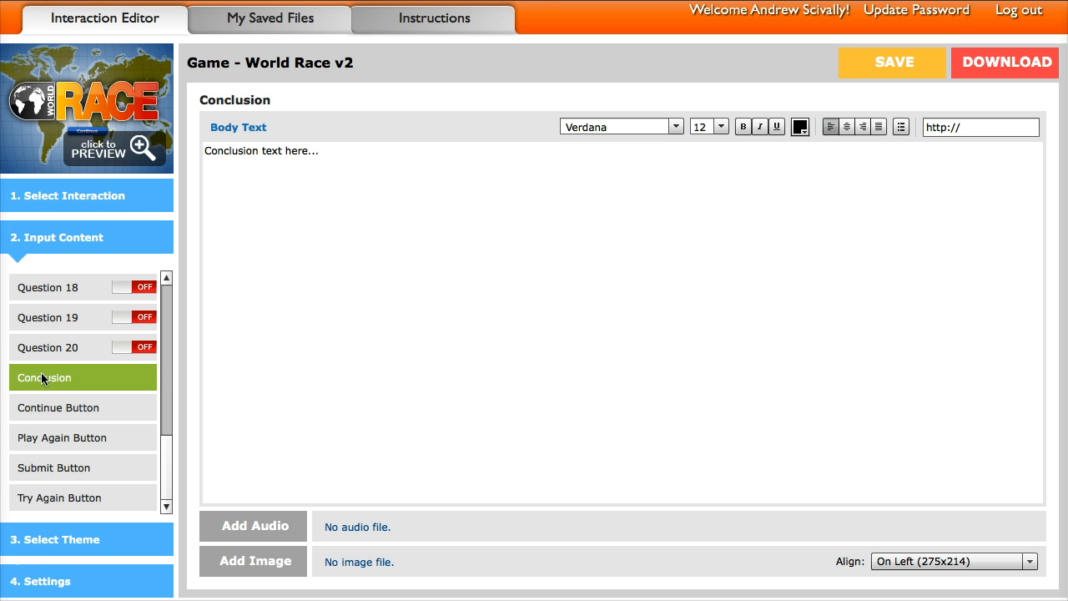
left_click(46, 410)
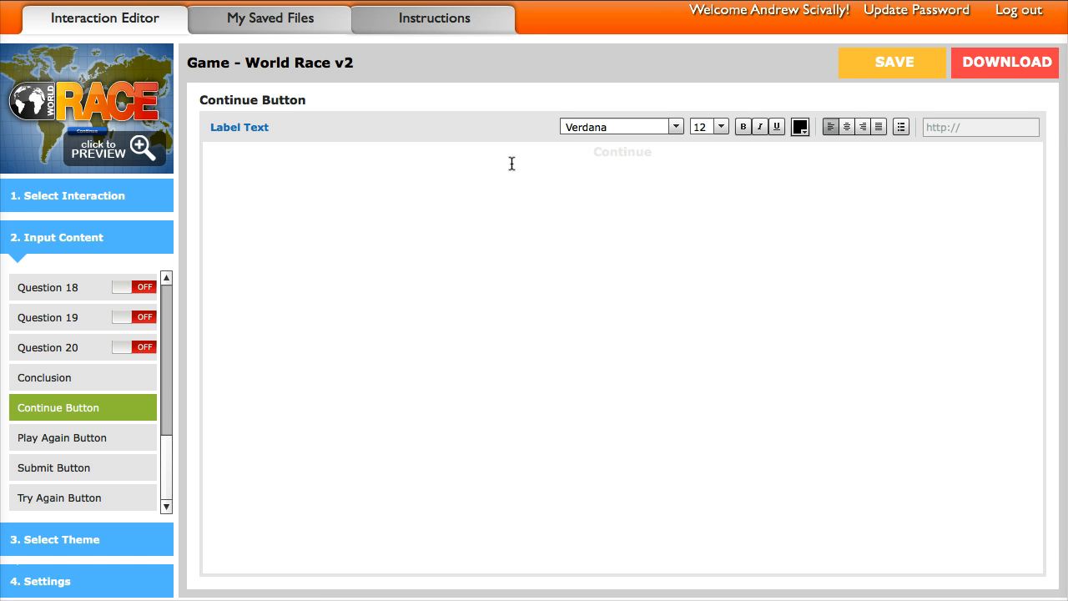
left_click_drag(587, 153, 663, 152)
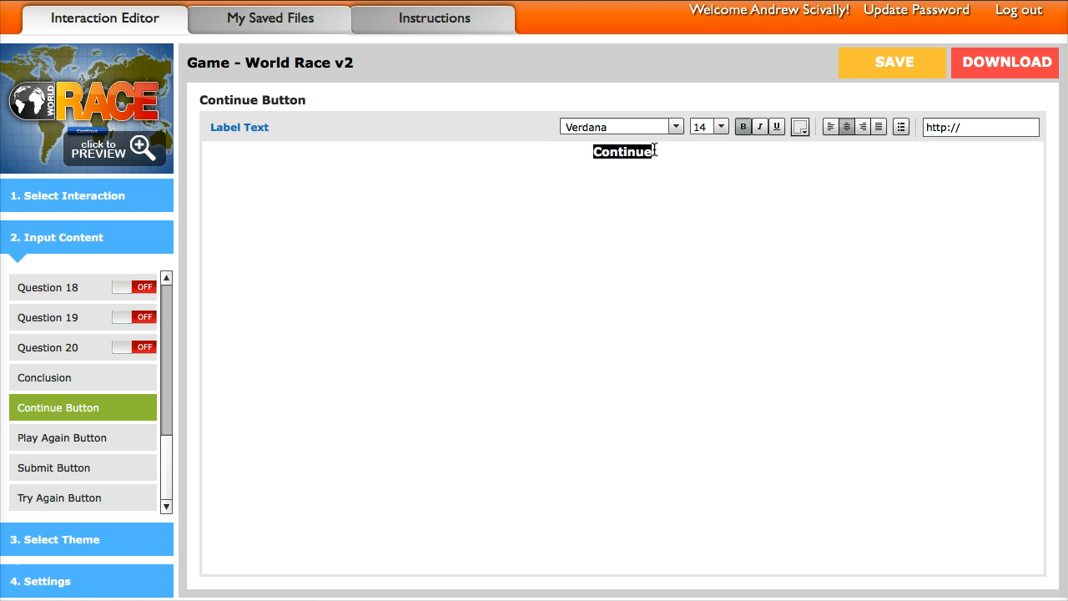
type("NEW TEXT")
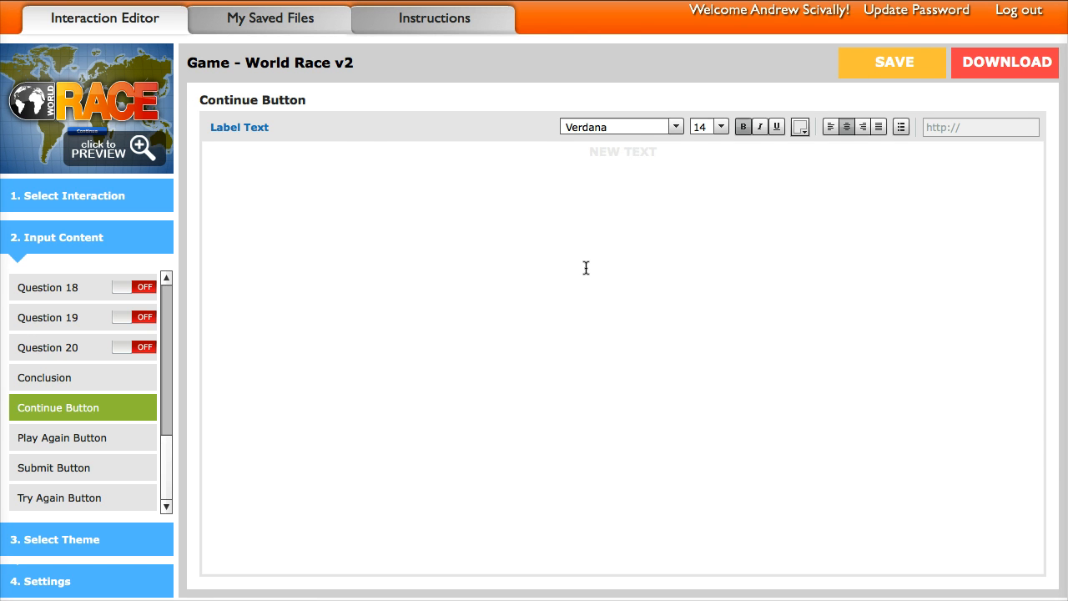
- Preview the game by picking the green jeep and answering the first question to check the relabelled button, then close the preview
left_click(94, 119)
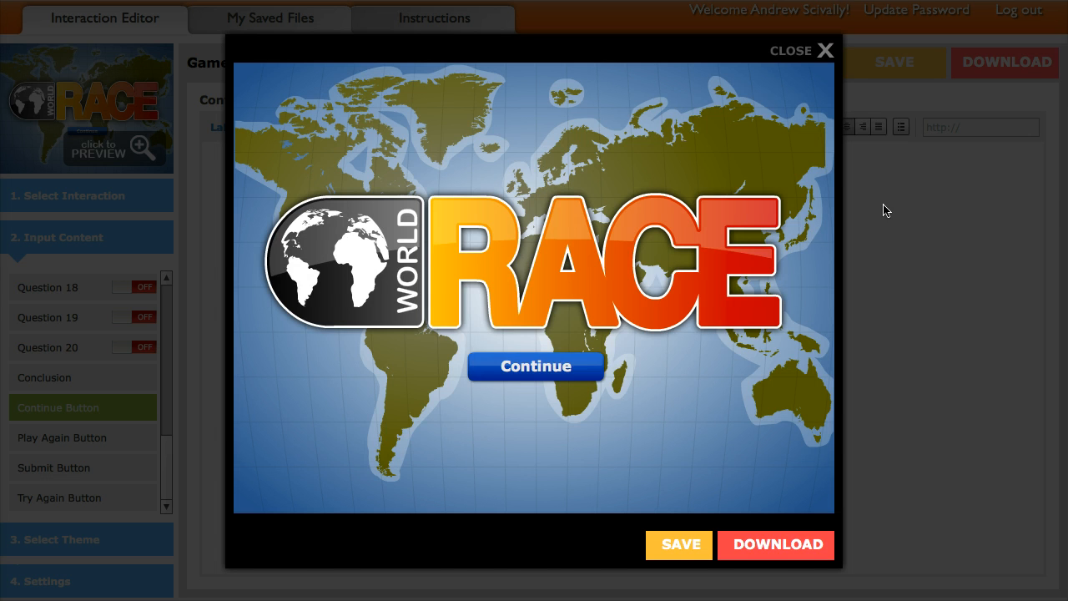
left_click(541, 363)
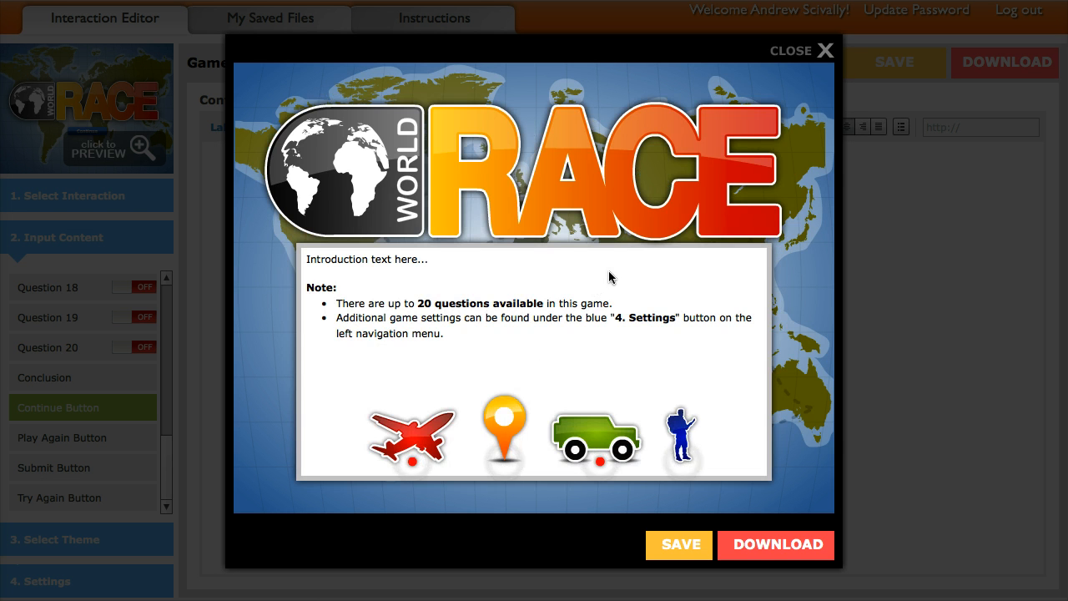
left_click(588, 435)
left_click(523, 342)
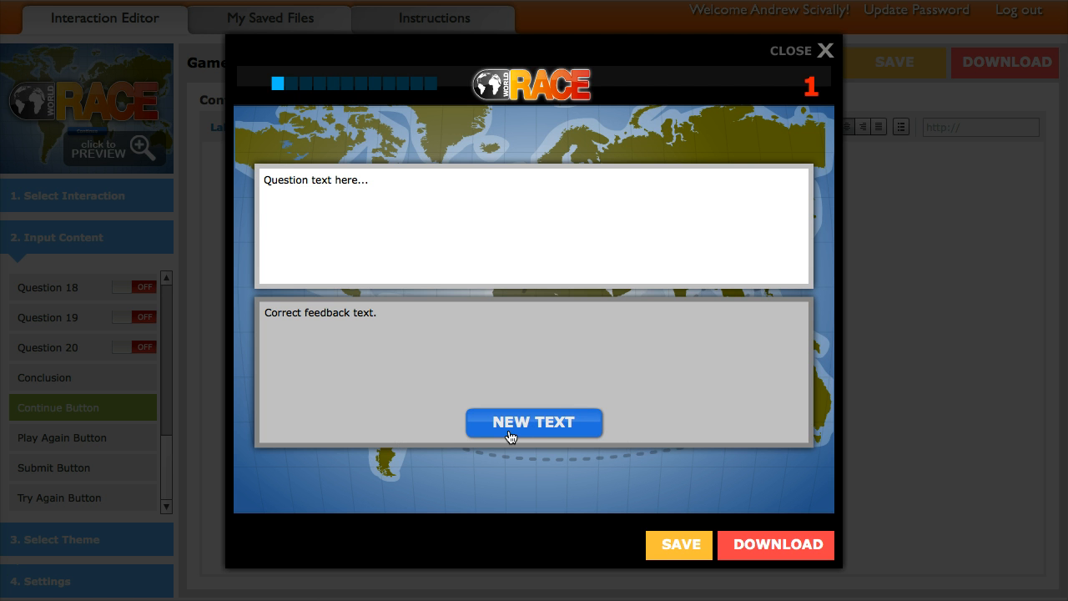
left_click(790, 52)
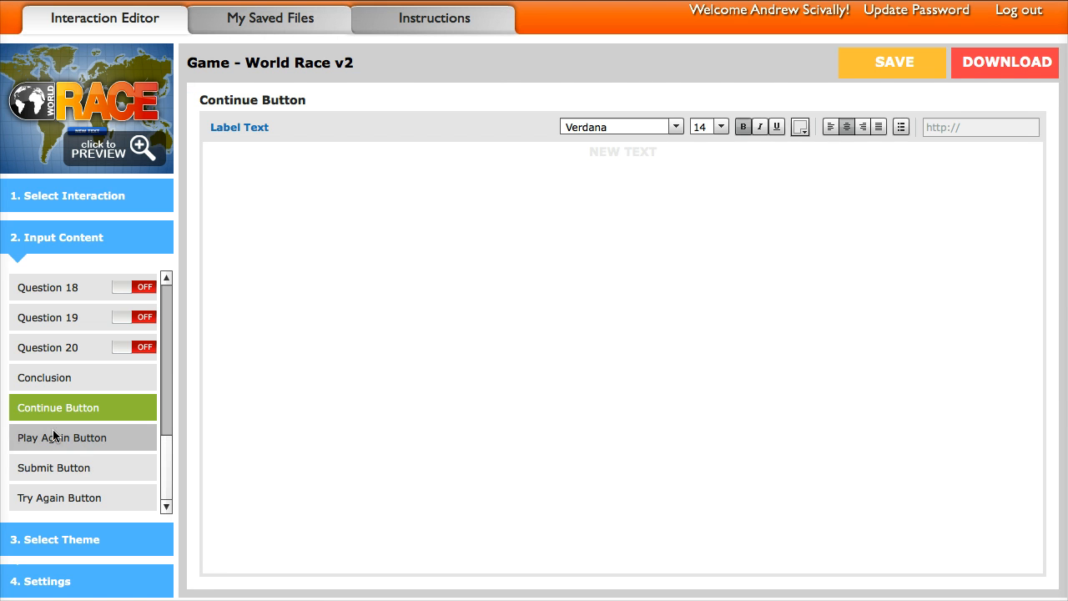
- Look at the Conclusion content and review the list of questions and button labels under Input Content
left_click(40, 380)
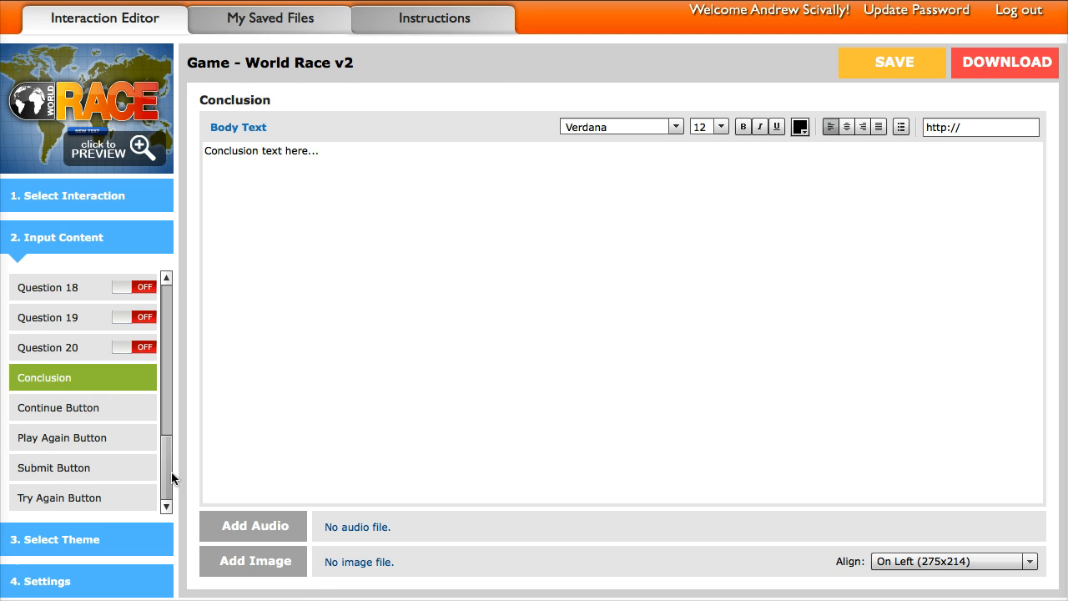
scroll(171, 472, "up", 2)
scroll(171, 471, "down", 2)
left_click_drag(167, 475, 167, 293)
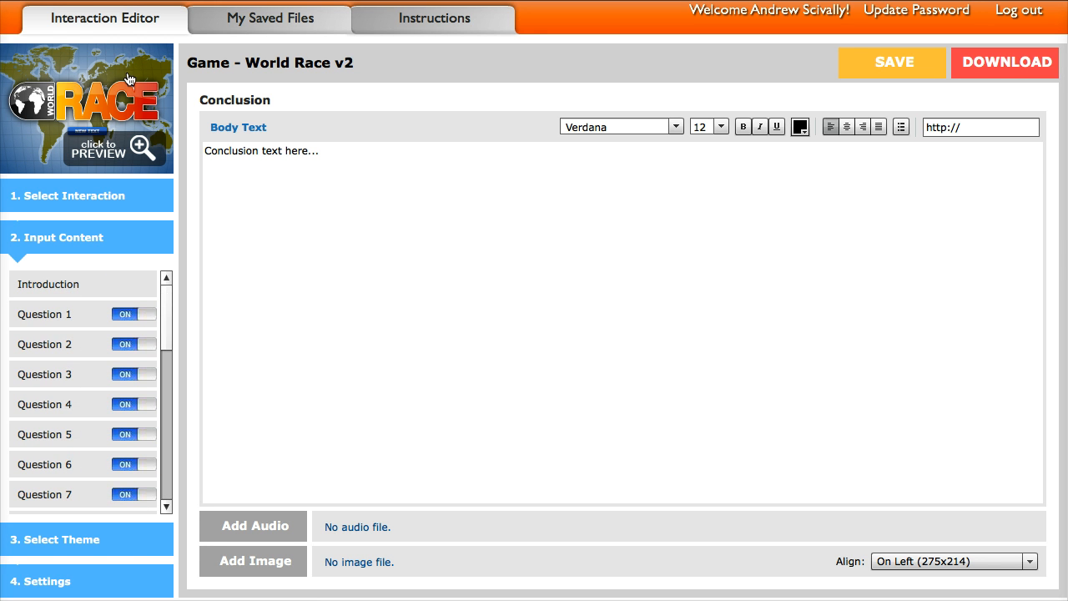
left_click_drag(167, 311, 163, 441)
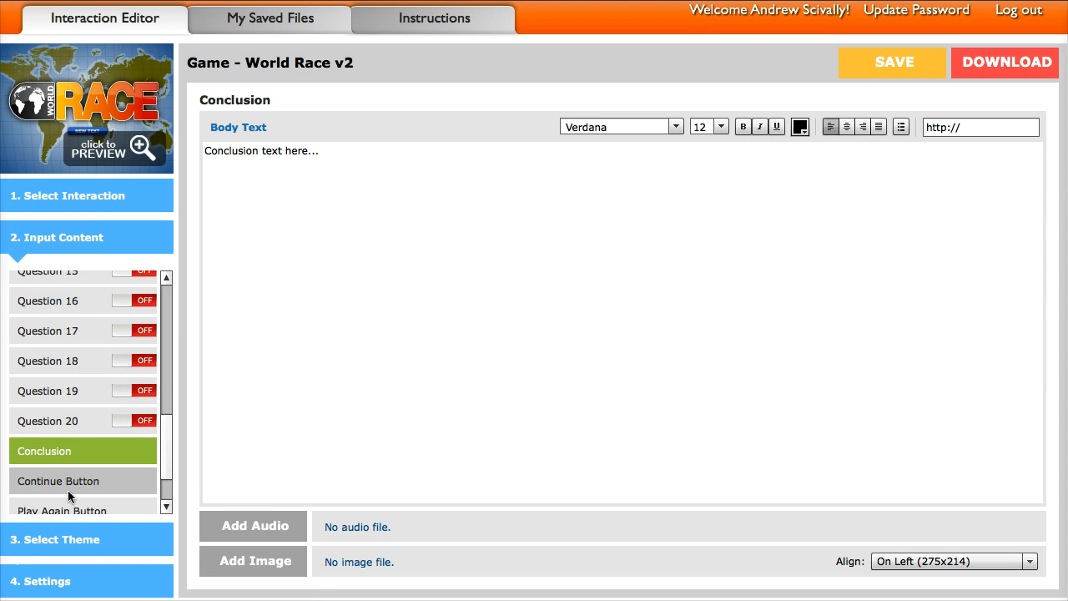
- Apply the Celso theme to the World Race game
left_click(65, 539)
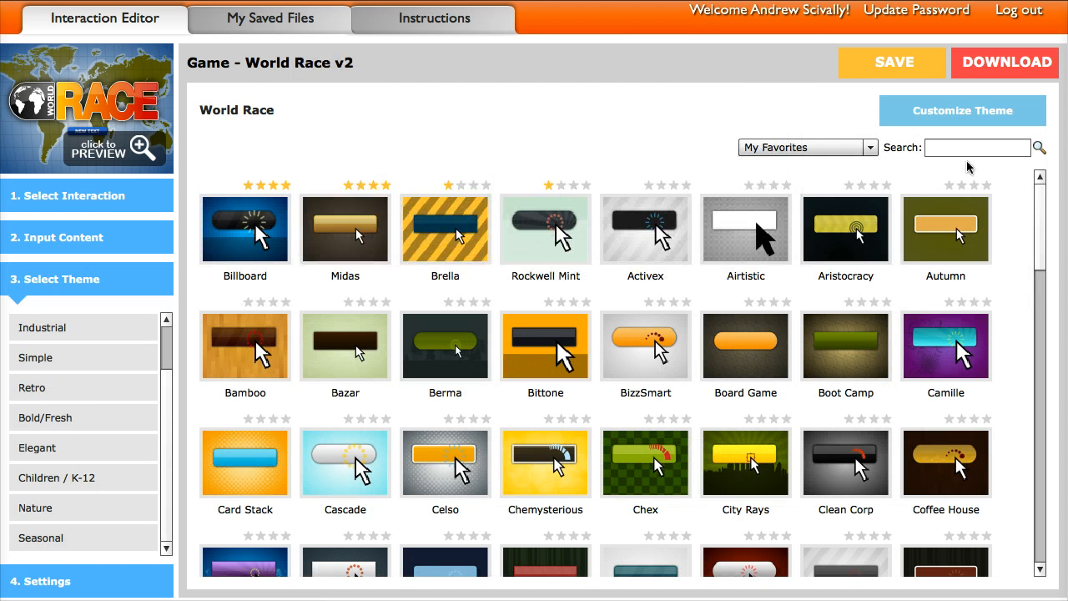
left_click_drag(1049, 211, 1042, 236)
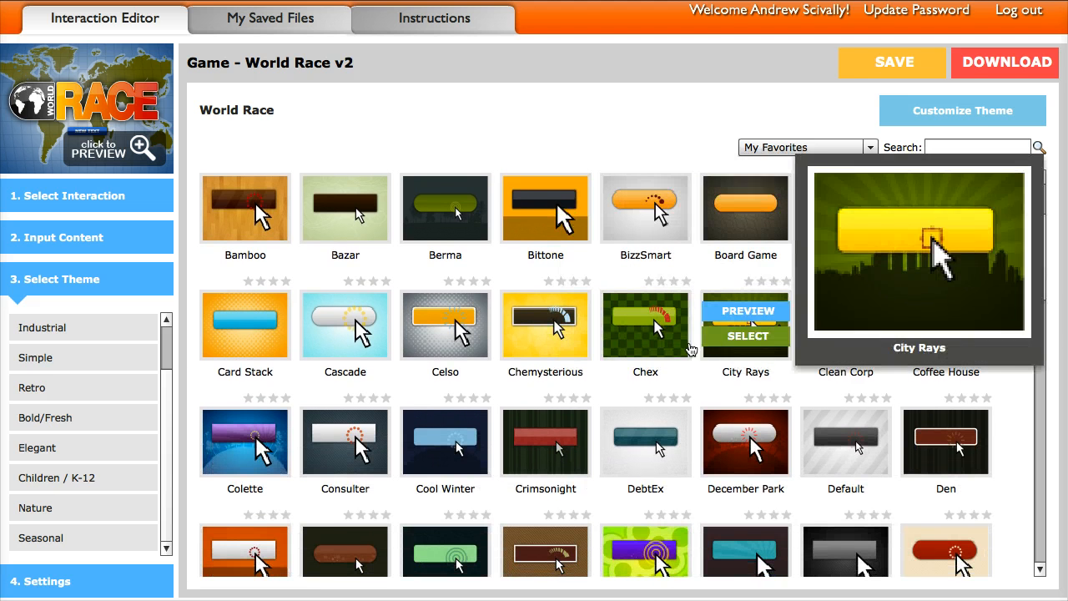
left_click(450, 344)
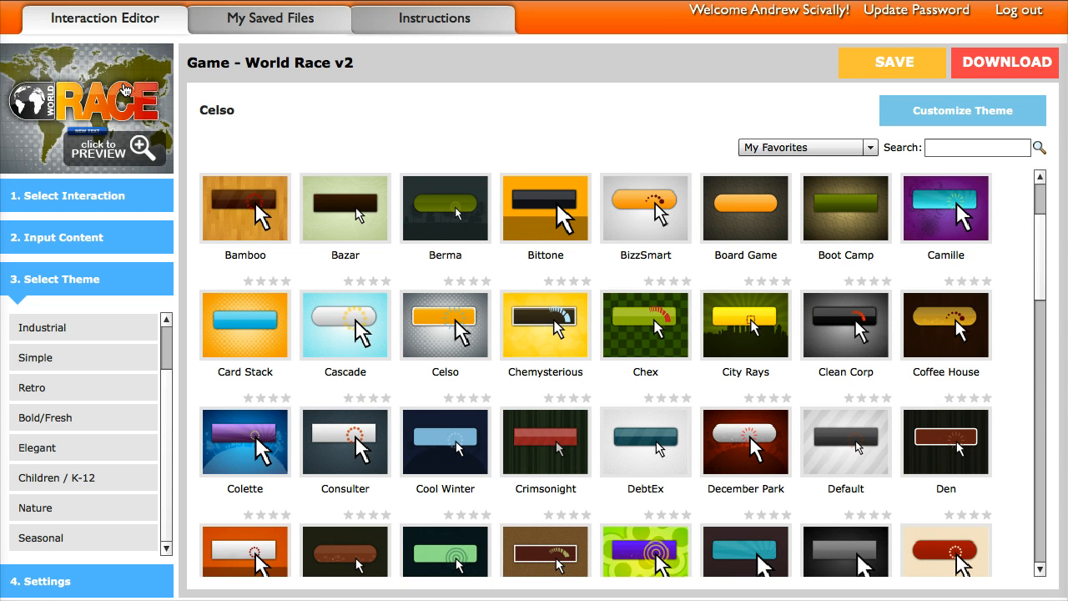
- Preview the rethemed game by starting it and picking the blue hiker to reach the first question, and close the preview
left_click(123, 90)
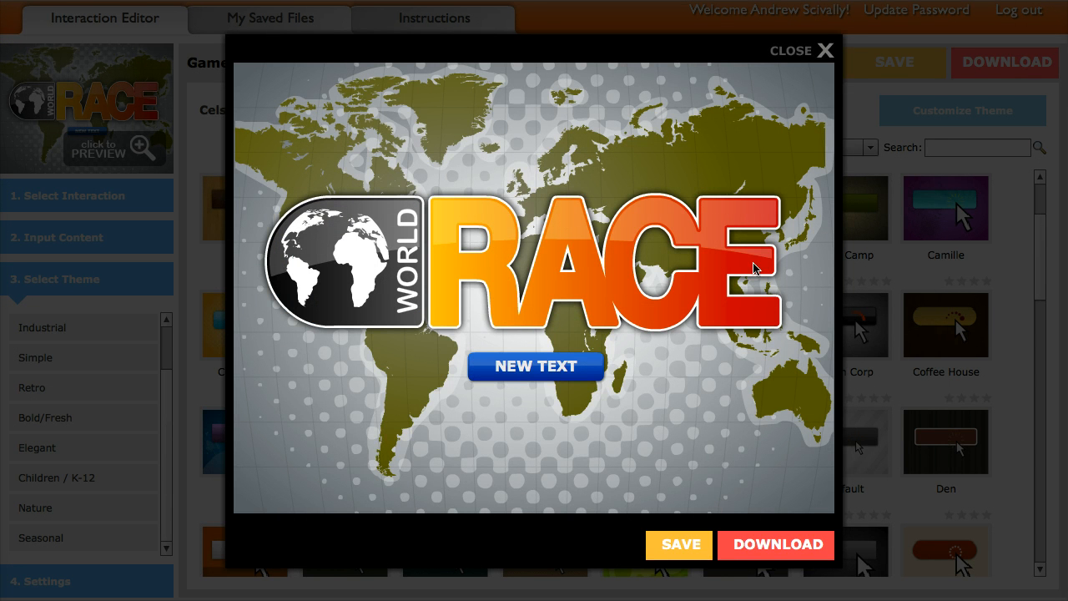
left_click(511, 365)
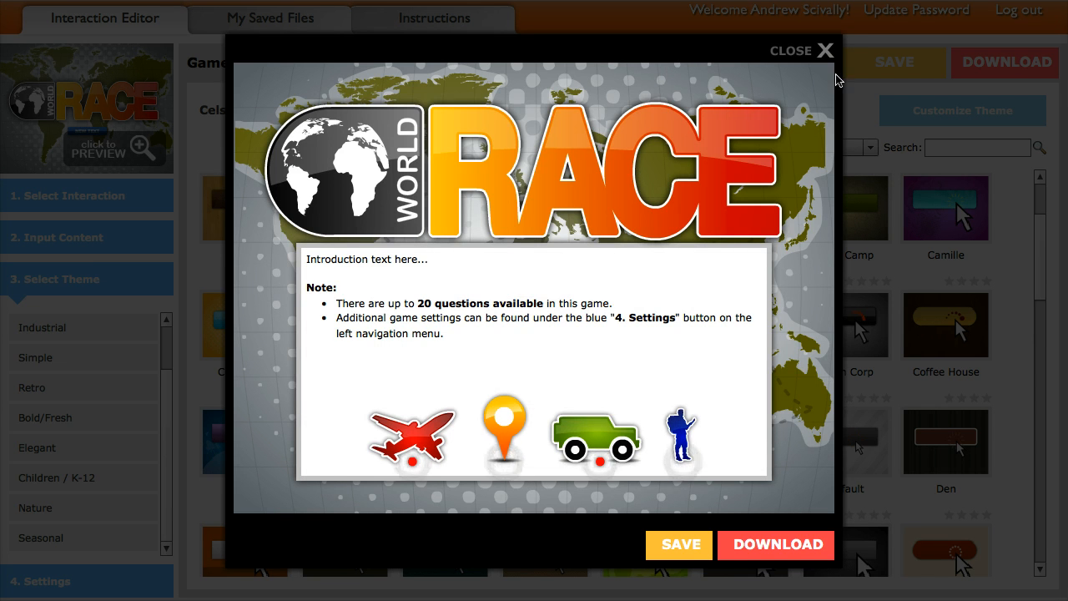
left_click(680, 440)
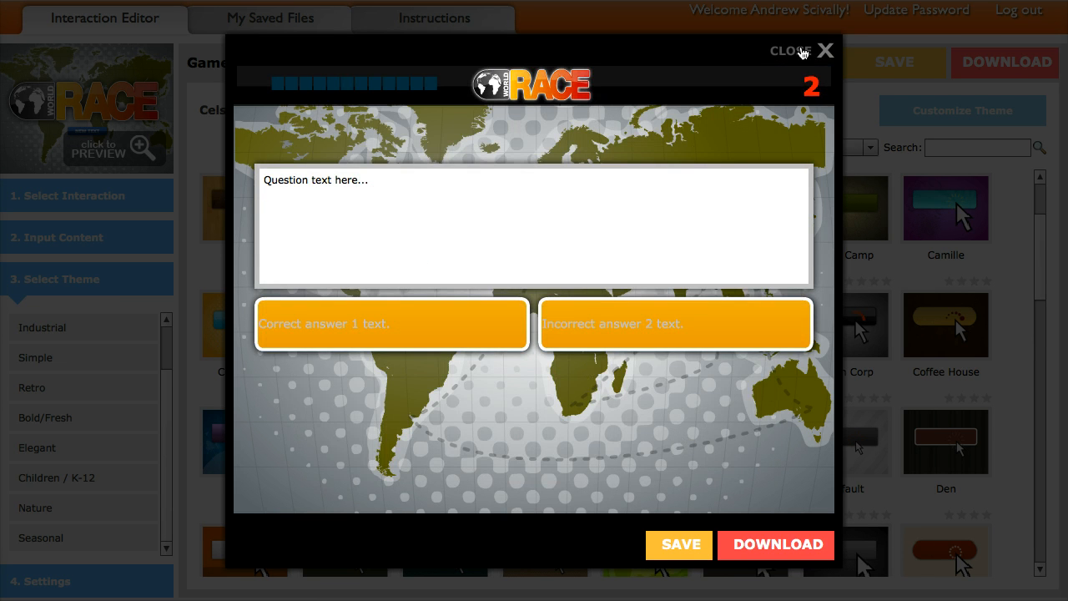
left_click(803, 53)
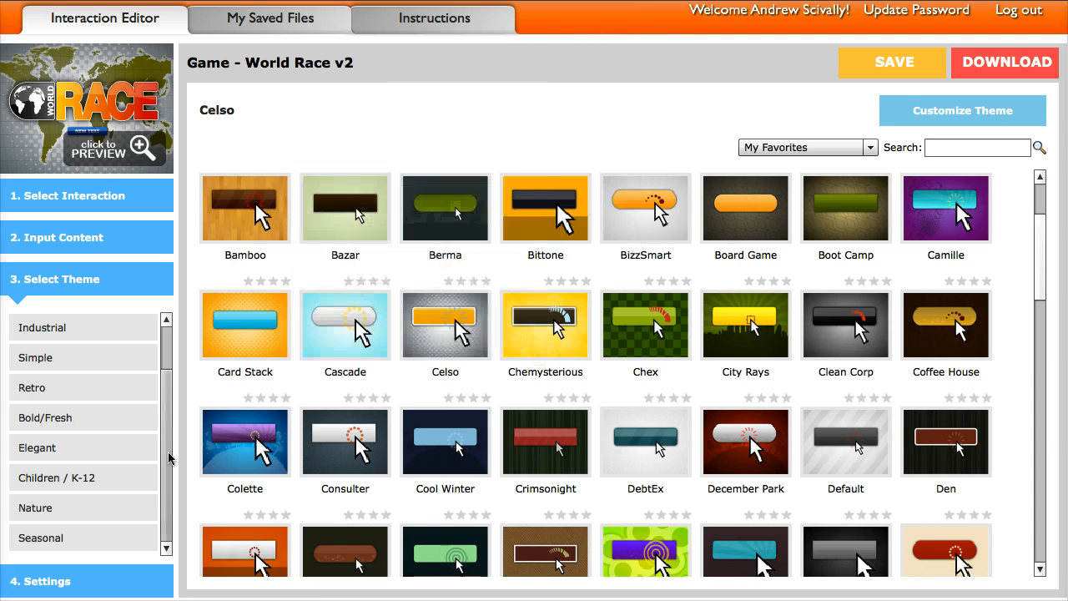
- Look at the game's global settings, view the available download formats without saving the interaction, and cancel the download
left_click(66, 582)
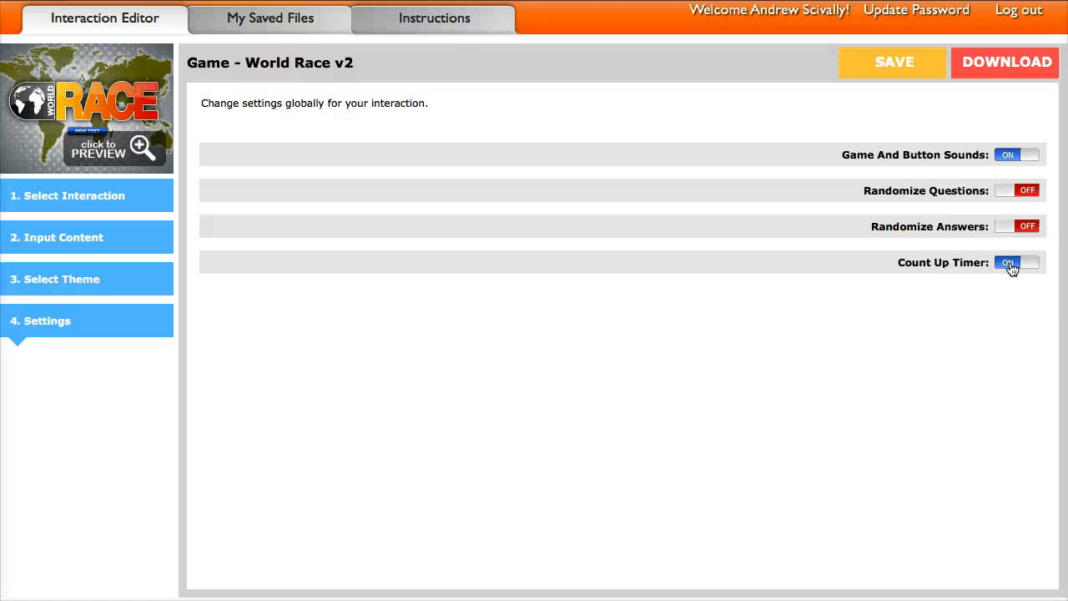
left_click(1006, 65)
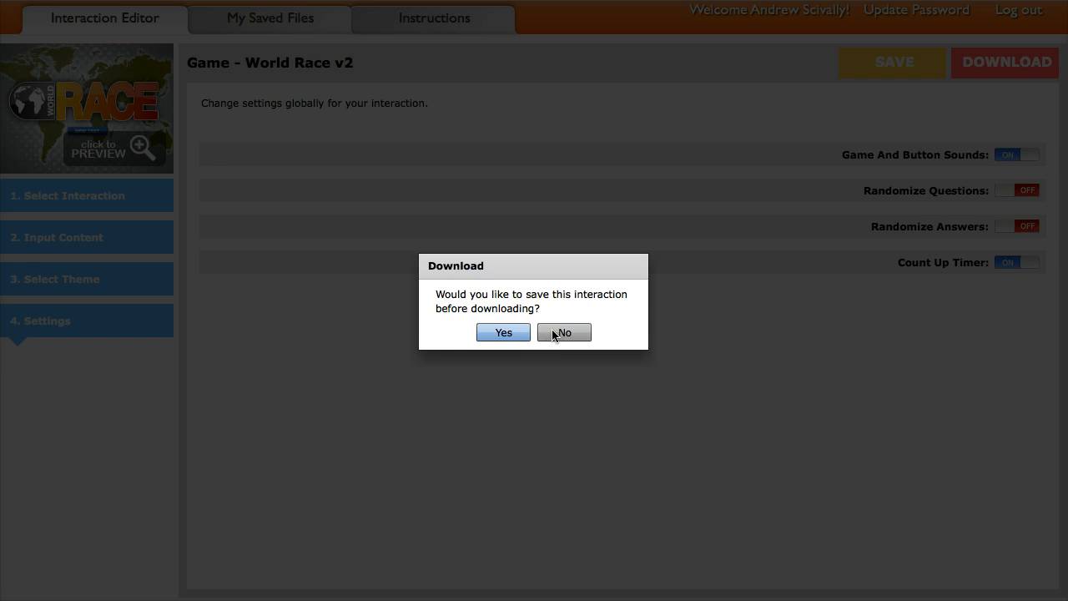
left_click(558, 332)
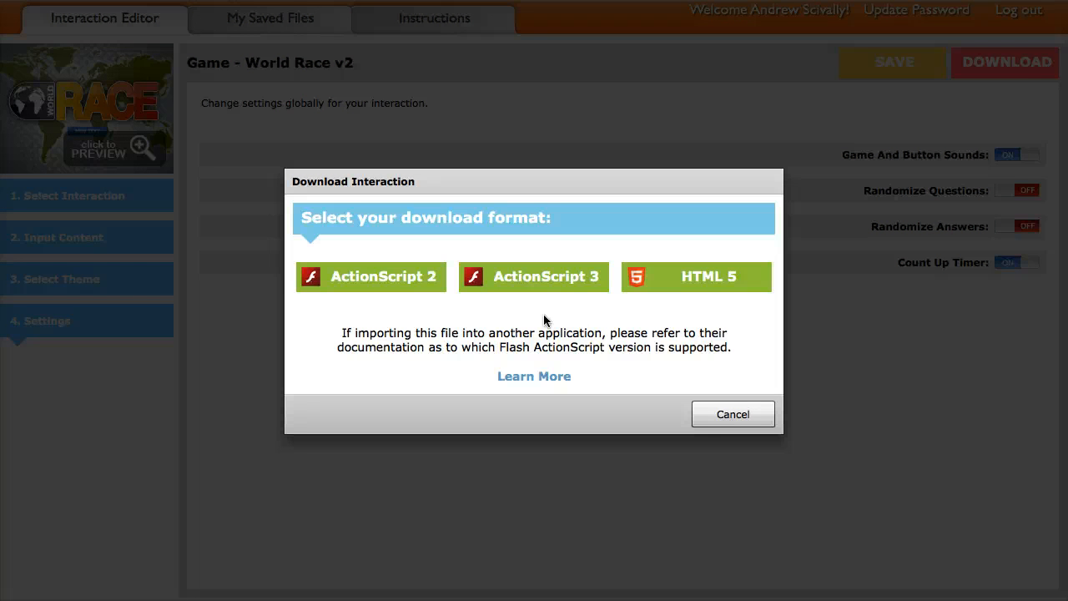
left_click(726, 417)
- Return to the Games interaction templates and look at the description of Game - Bootcamp v2
left_click(88, 199)
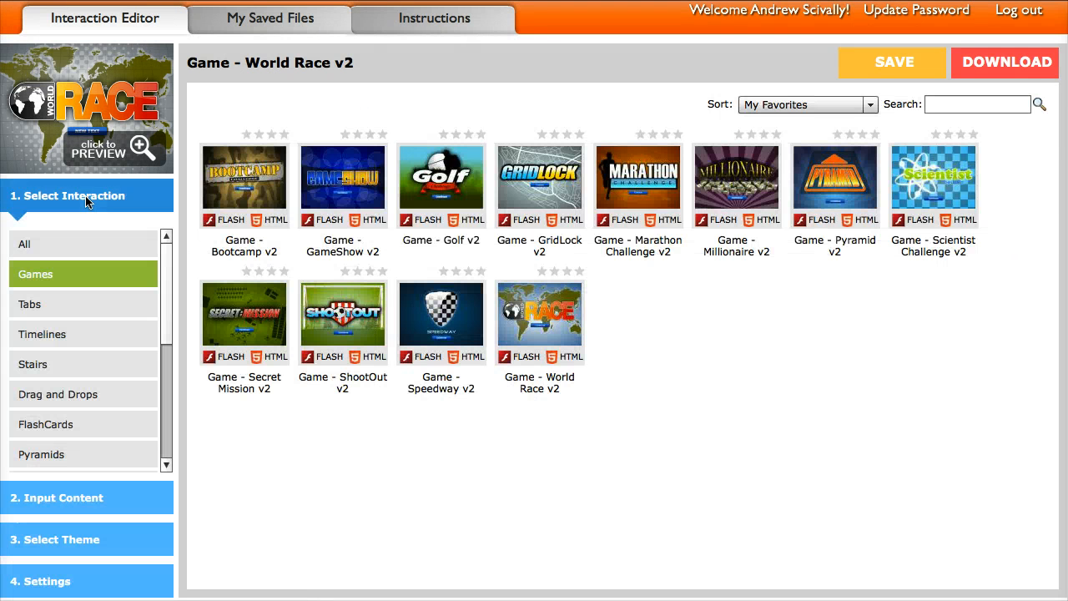
mouse_move(208, 223)
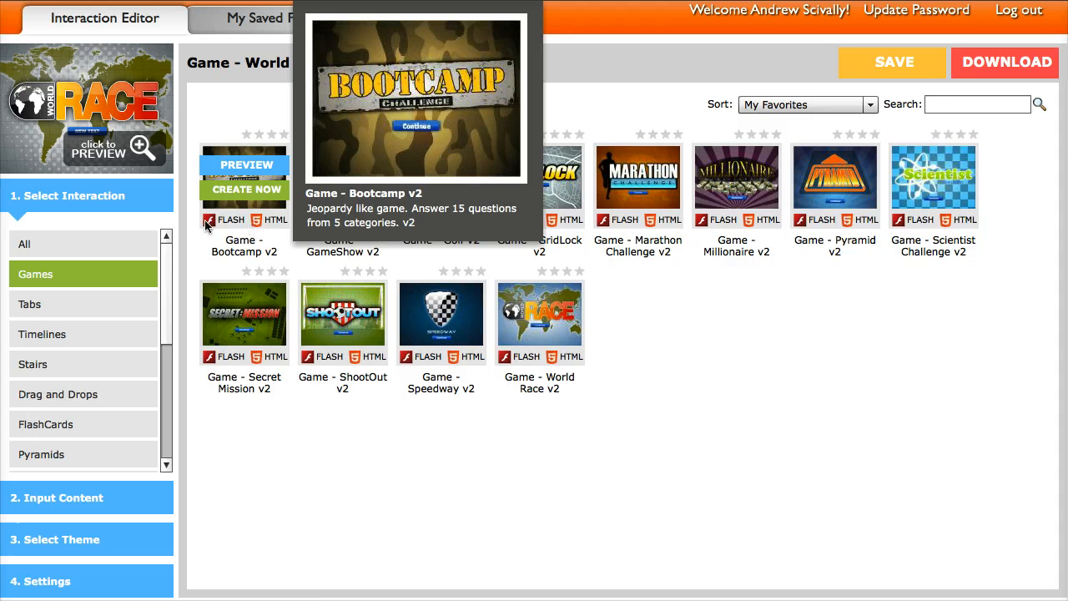